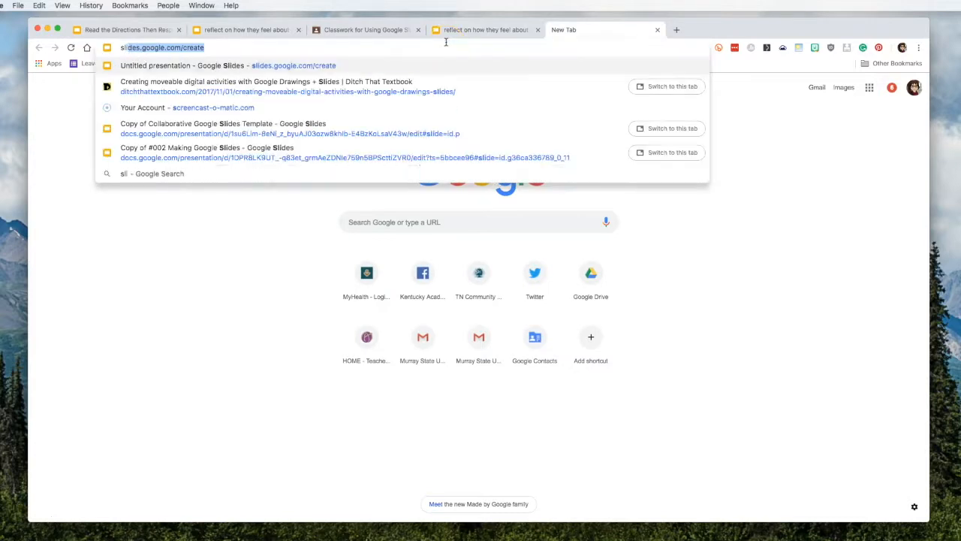
- Create a new presentation named Collaborative Slides, dismiss the theme choices, and delete its title slide
{"action": "key", "text": "Return"}
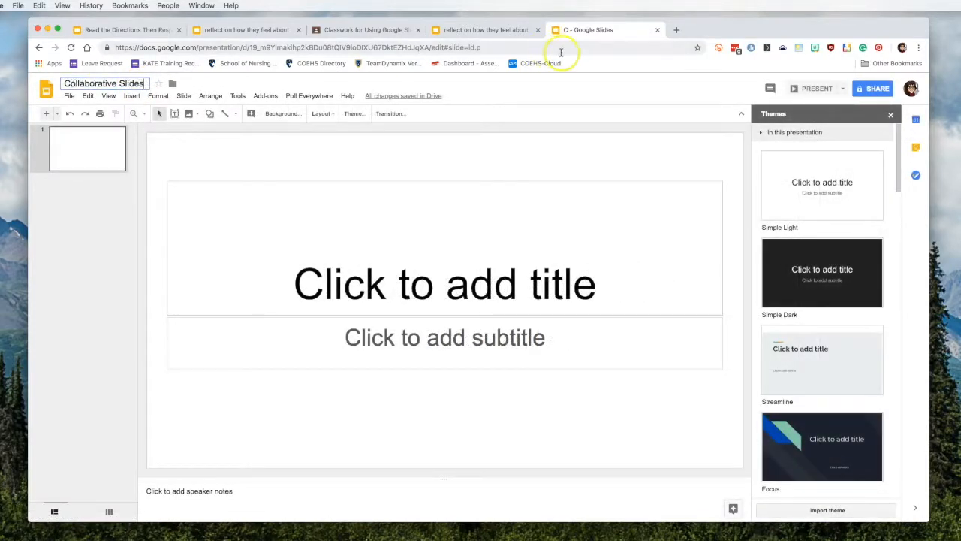
{"action": "left_click", "coordinate": [892, 118]}
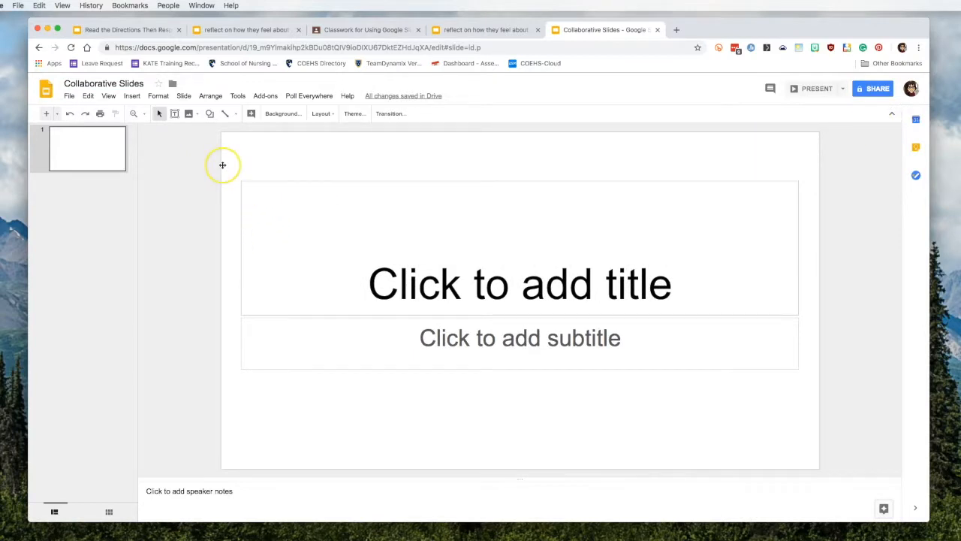
{"action": "right_click", "coordinate": [91, 152]}
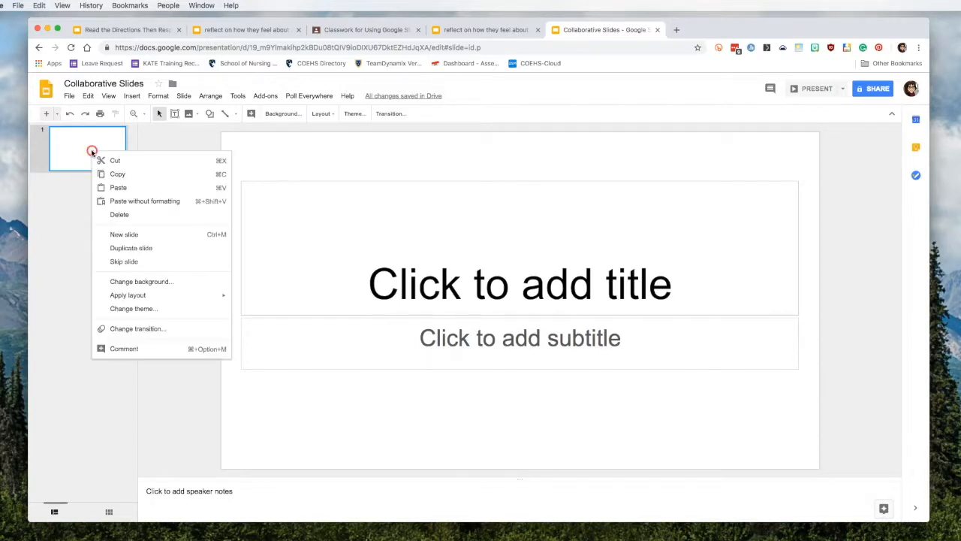
{"action": "left_click", "coordinate": [135, 215]}
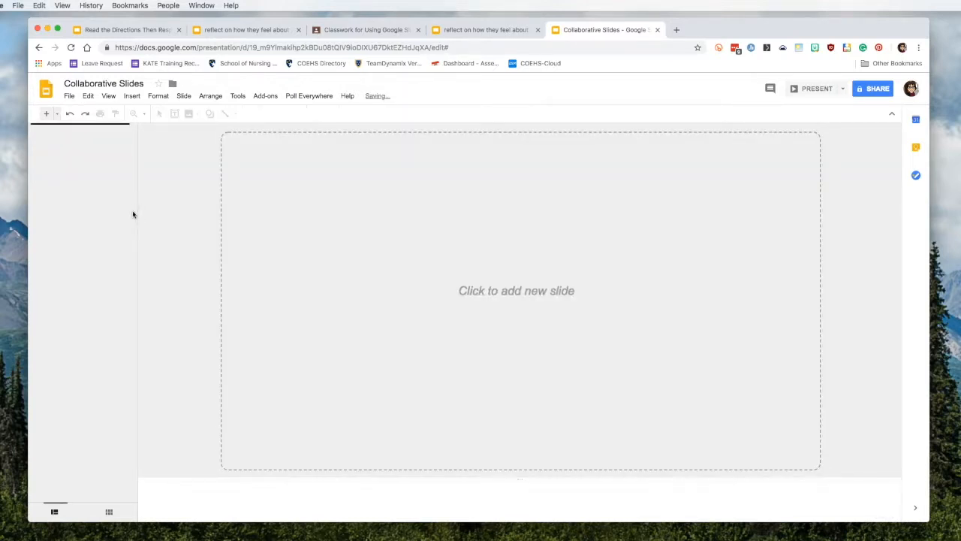
- Open the master view and delete all existing layouts of the Simple Light theme
{"action": "left_click", "coordinate": [111, 96]}
{"action": "left_click", "coordinate": [140, 153]}
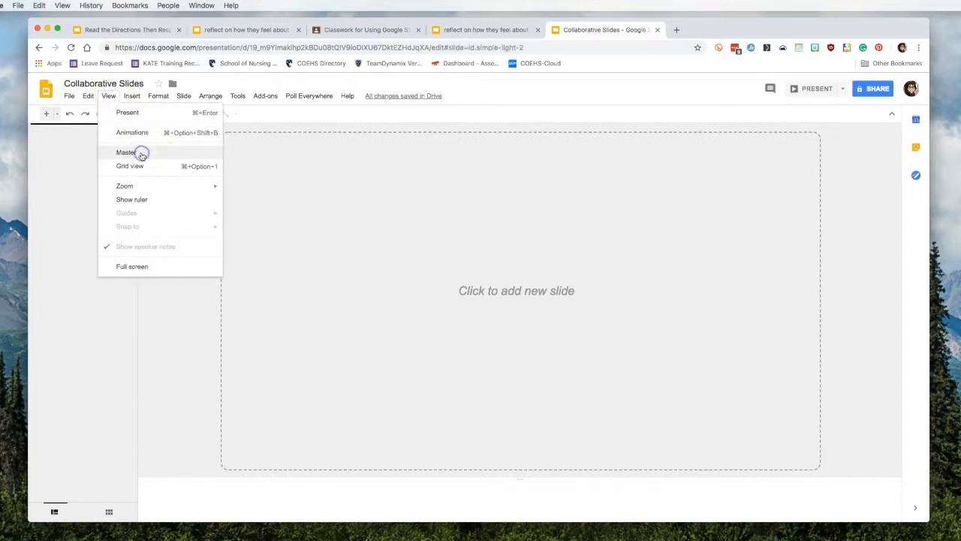
{"action": "scroll", "coordinate": [194, 286], "scroll_direction": "down", "scroll_amount": 5}
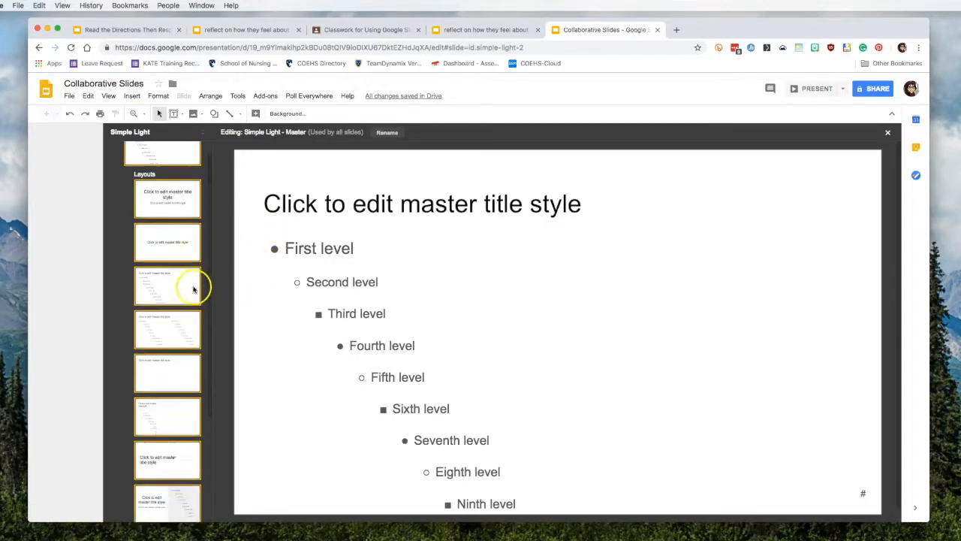
{"action": "scroll", "coordinate": [194, 286], "scroll_direction": "up", "scroll_amount": 5}
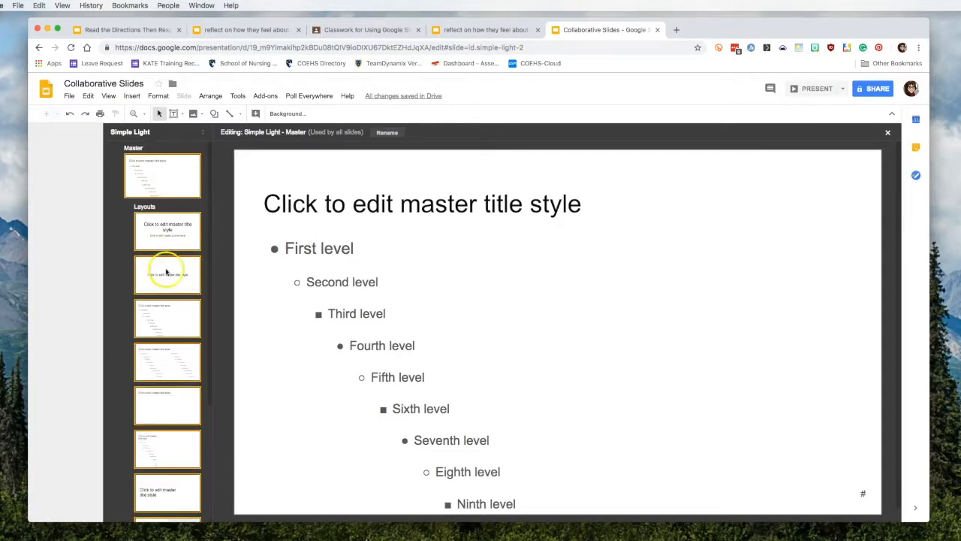
{"action": "left_click", "coordinate": [175, 229]}
{"action": "key", "text": "Delete"}
{"action": "key", "text": "Delete"}
{"action": "key", "text": "Delete"}
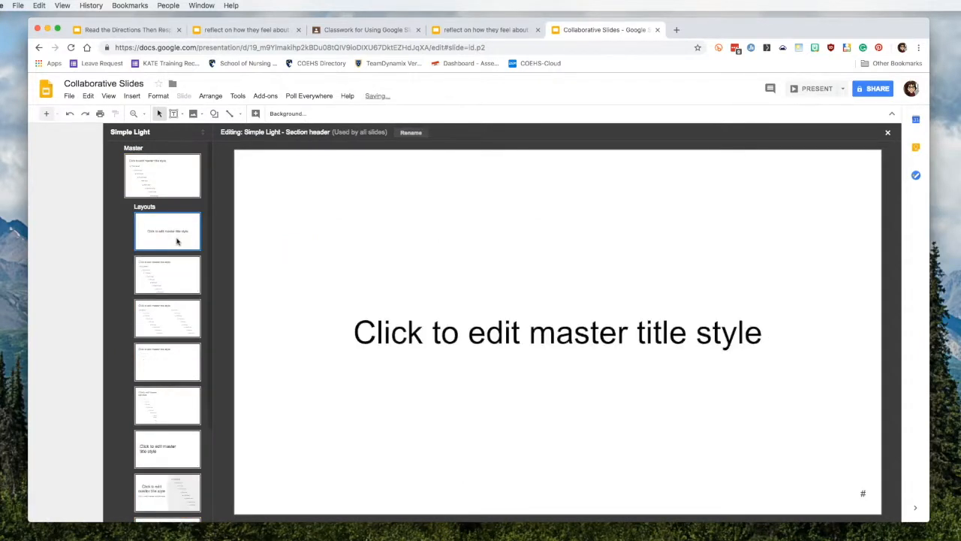
{"action": "key", "text": "Delete"}
{"action": "key", "text": "Delete"}
{"action": "key", "text": "Delete"}
{"action": "key", "text": "Delete"}
{"action": "key", "text": "Delete"}
{"action": "key", "text": "Delete"}
{"action": "key", "text": "Delete"}
{"action": "key", "text": "Delete"}
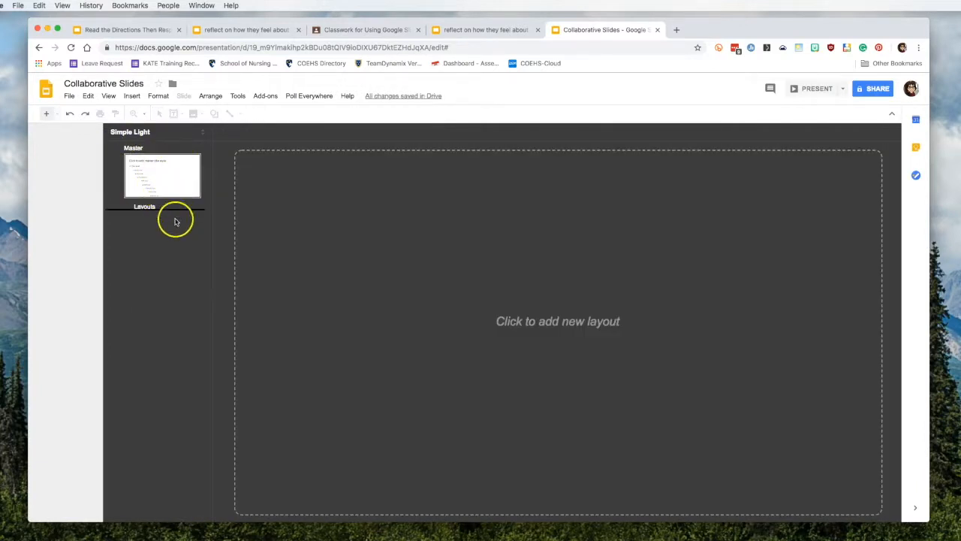
- Add a new layout under the master and remove its title placeholder so it is blank
{"action": "left_click", "coordinate": [48, 115]}
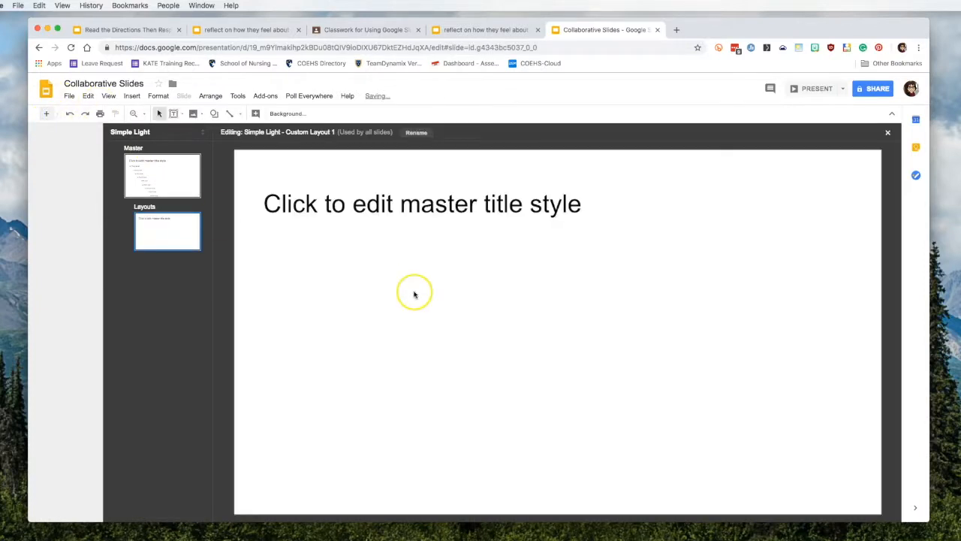
{"action": "triple_click", "coordinate": [393, 207]}
{"action": "left_click", "coordinate": [408, 181]}
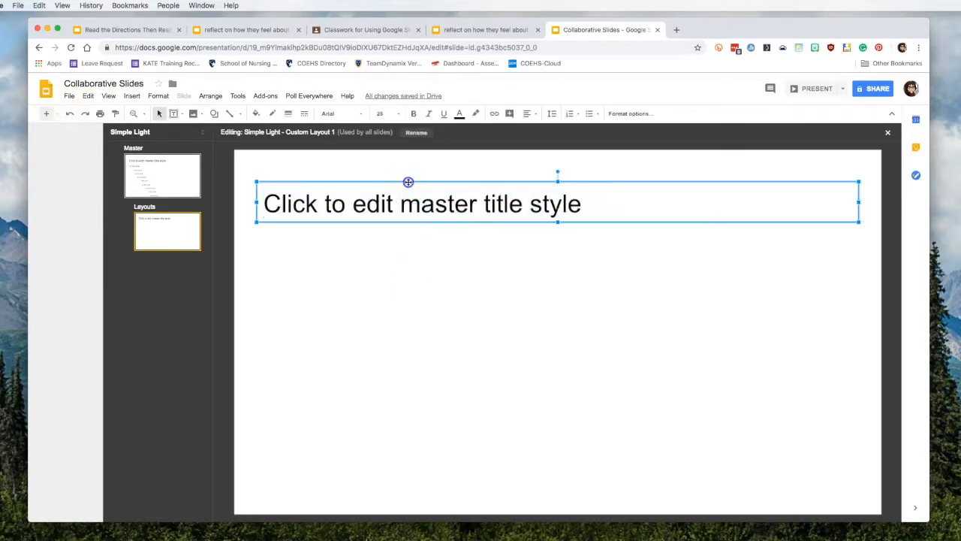
{"action": "key", "text": "BackSpace"}
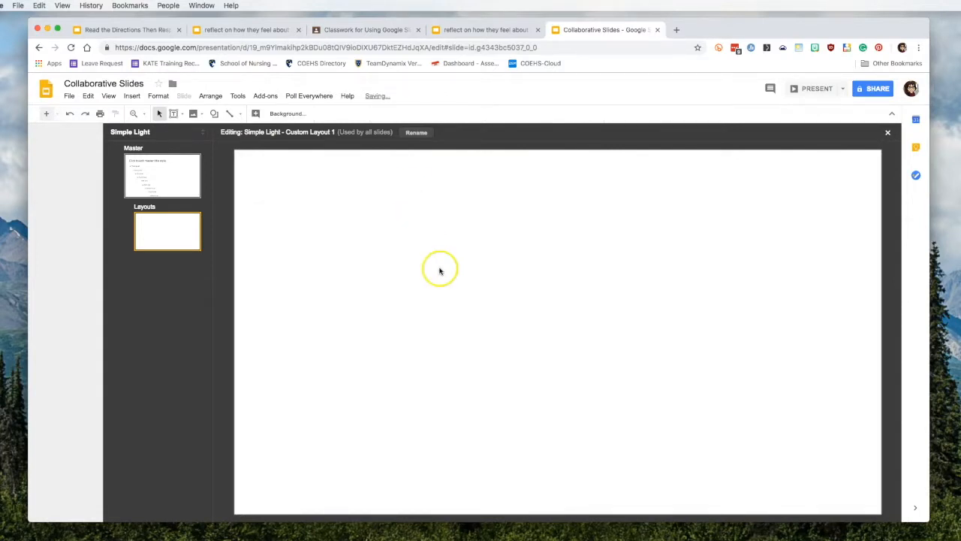
- Rename the new blank layout as Directions
{"action": "left_click", "coordinate": [417, 132]}
{"action": "type", "text": "D"}
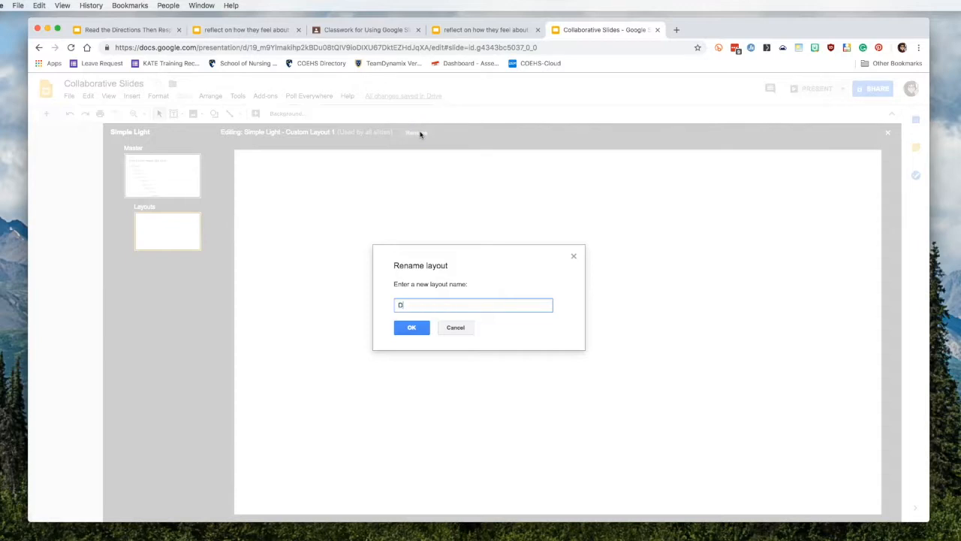
{"action": "key", "text": "Return"}
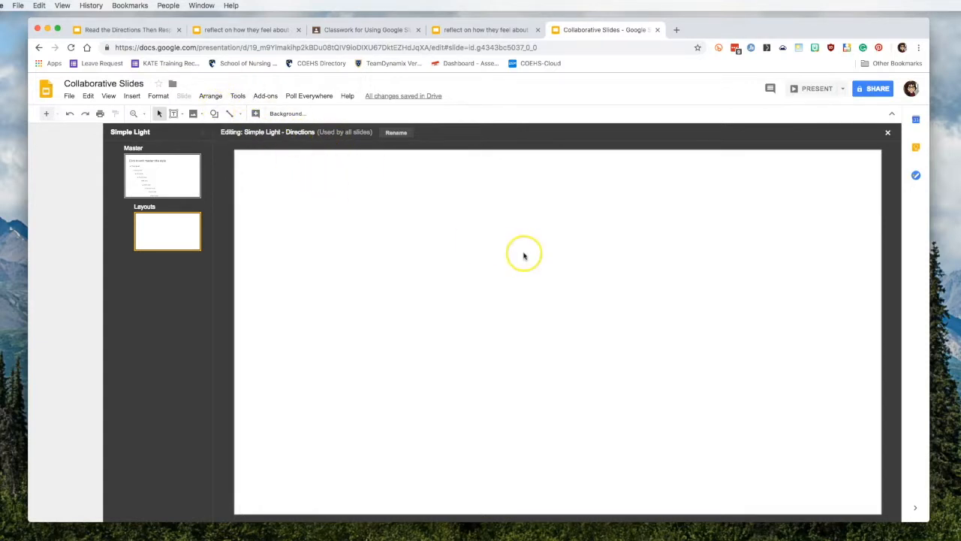
- Change the Directions layout's background to a light purple gradient
{"action": "right_click", "coordinate": [453, 215]}
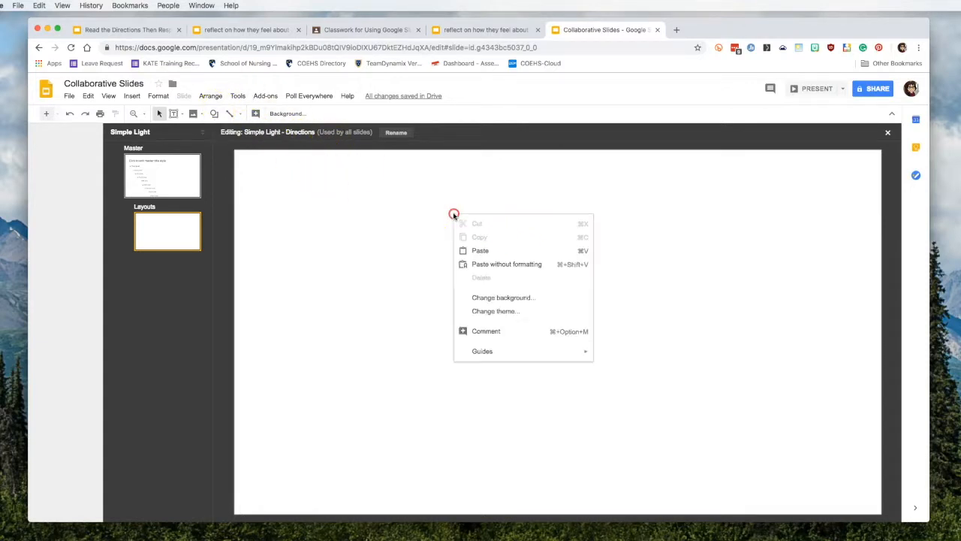
{"action": "left_click", "coordinate": [513, 298]}
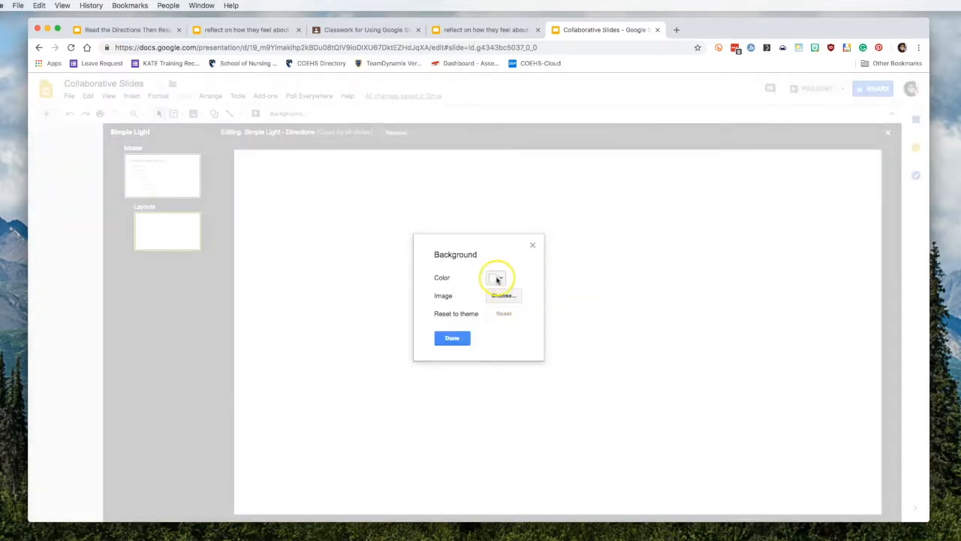
{"action": "left_click", "coordinate": [500, 277]}
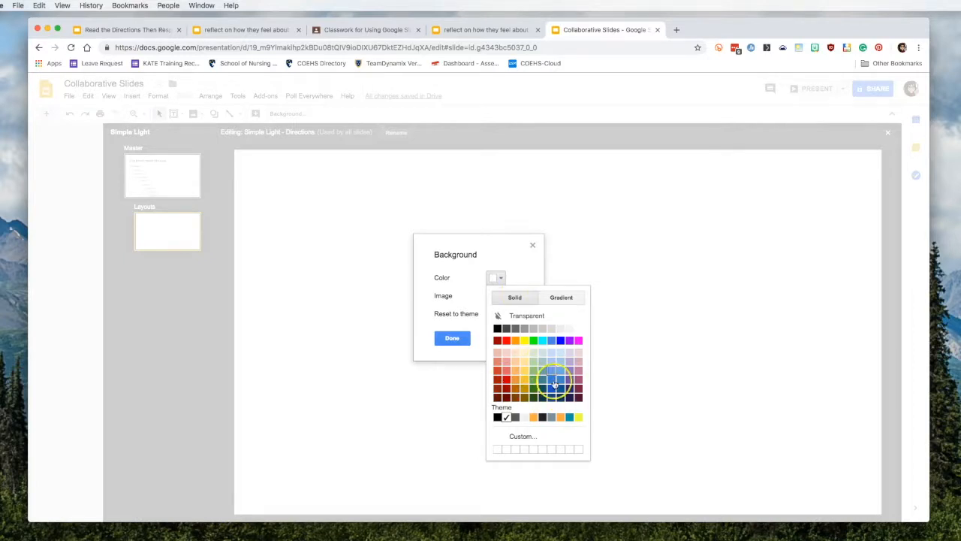
{"action": "left_click", "coordinate": [566, 299]}
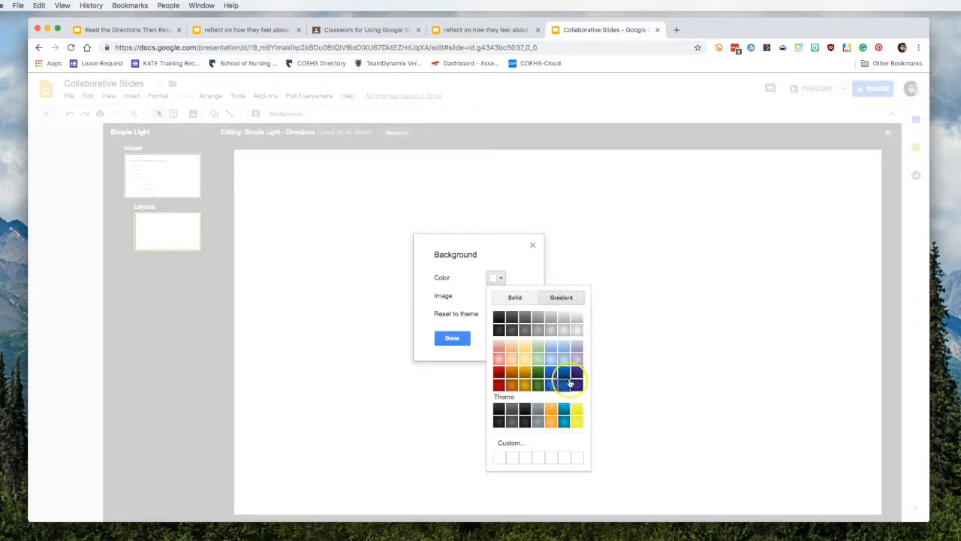
{"action": "left_click", "coordinate": [577, 347]}
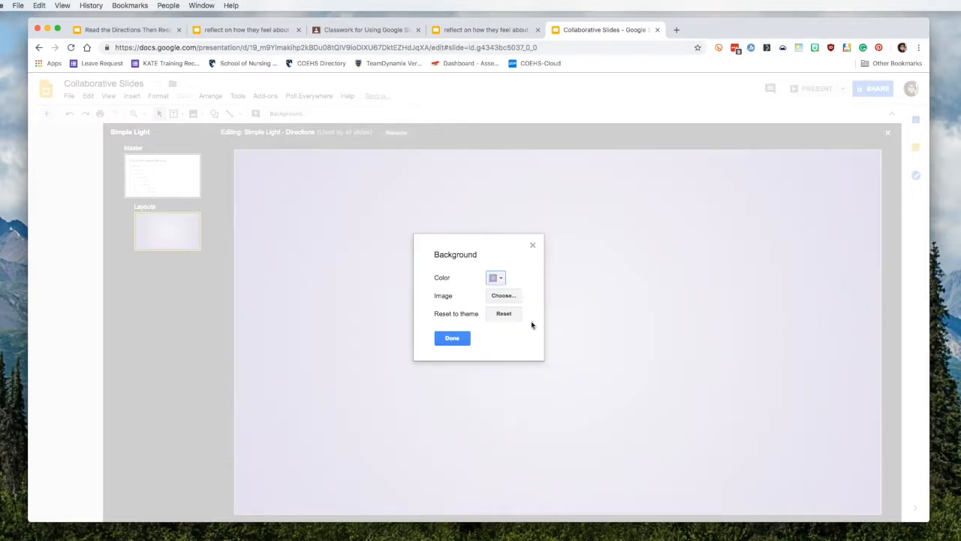
{"action": "left_click", "coordinate": [453, 339]}
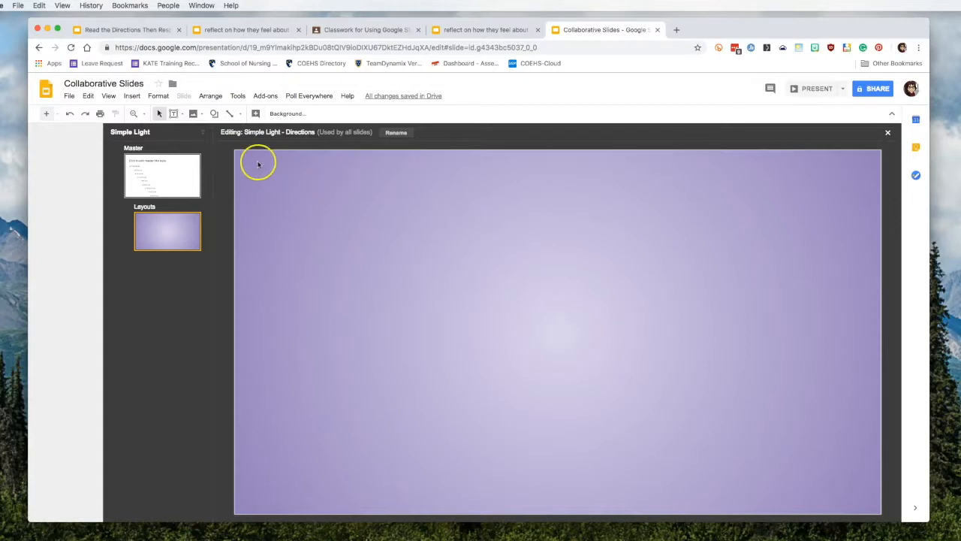
- Add a text box in the layout's upper-left corner reading "Directions" in the Allerta font at size 24
{"action": "left_click", "coordinate": [179, 115]}
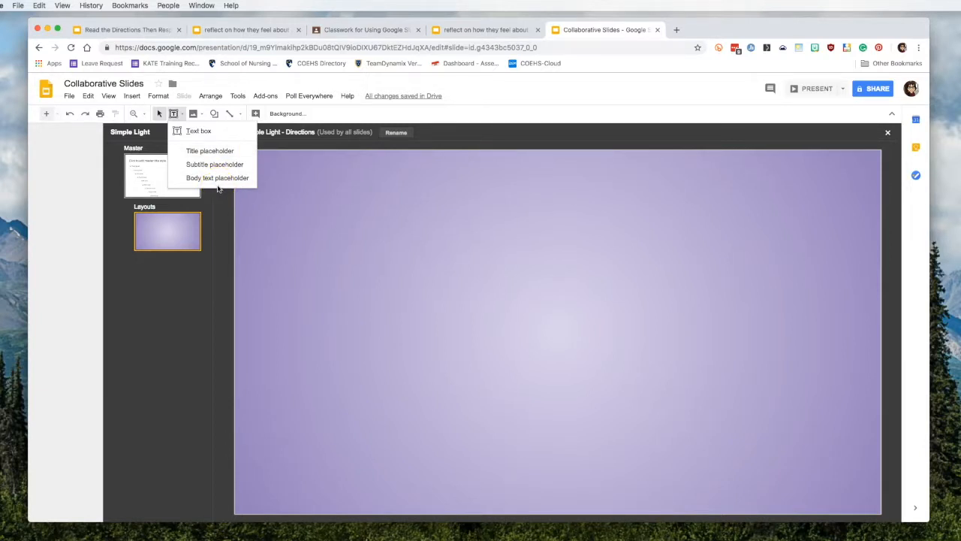
{"action": "left_click", "coordinate": [205, 134]}
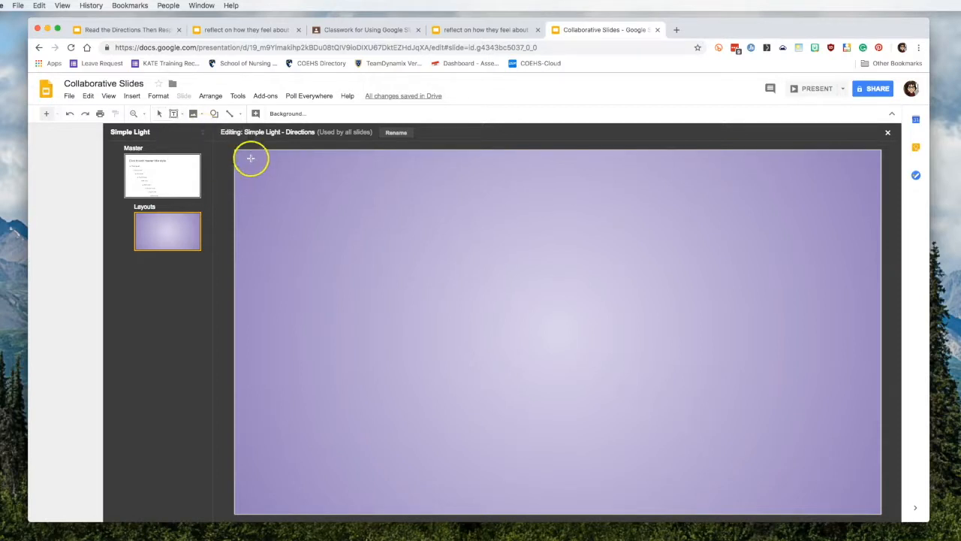
{"action": "left_click_drag", "start_coordinate": [258, 164], "coordinate": [506, 211]}
{"action": "left_click", "coordinate": [316, 176]}
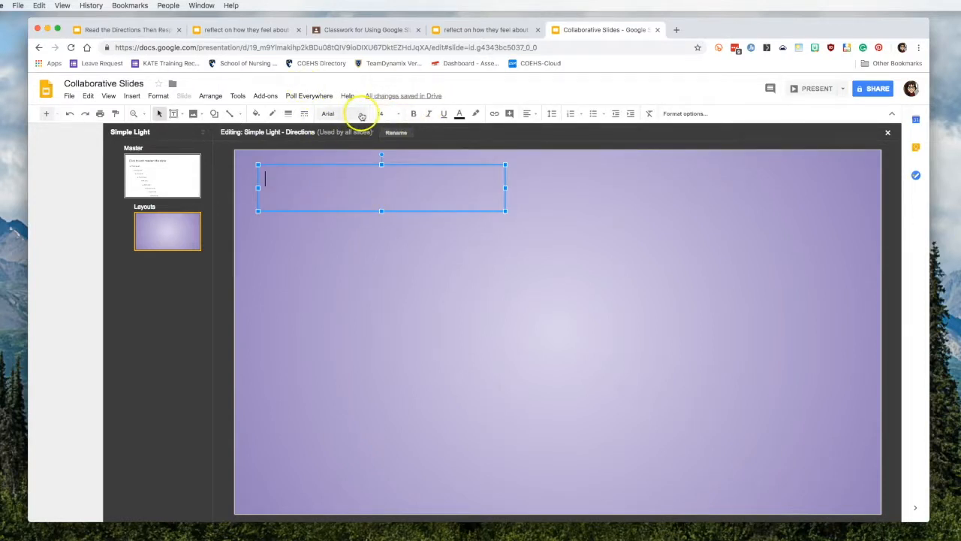
{"action": "left_click", "coordinate": [361, 114]}
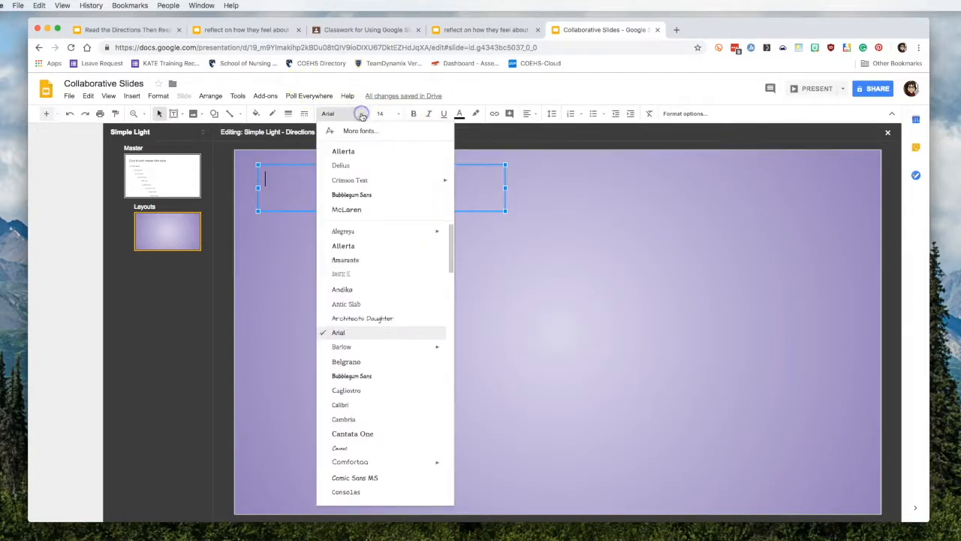
{"action": "left_click", "coordinate": [353, 154]}
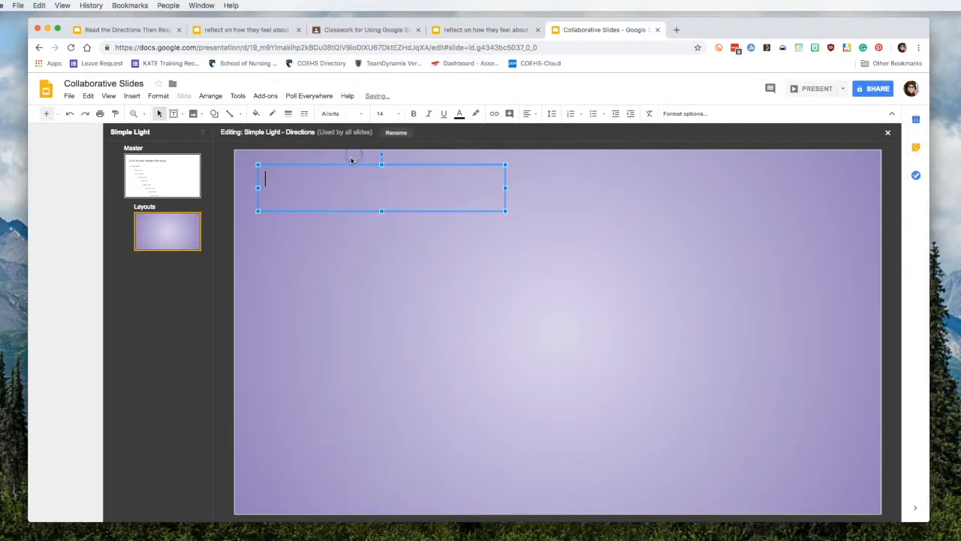
{"action": "left_click", "coordinate": [399, 114]}
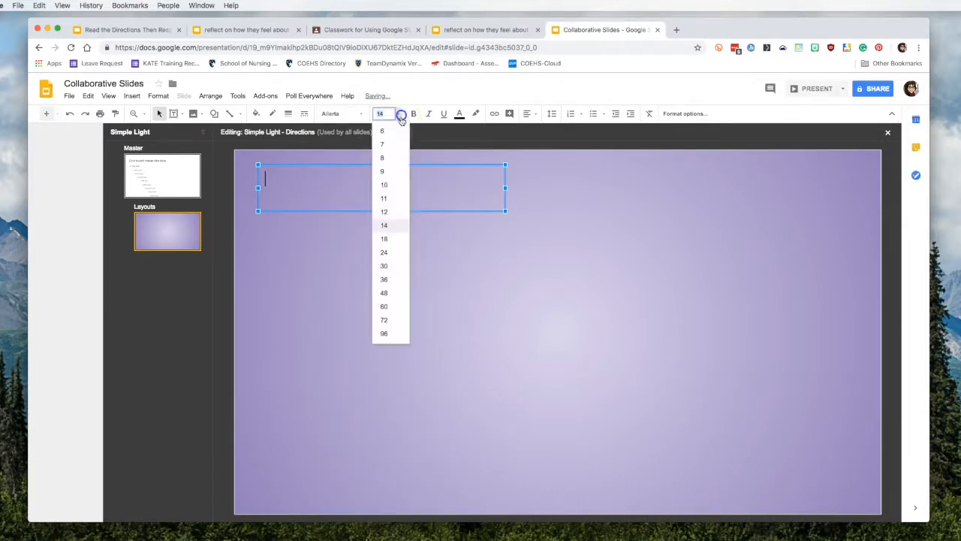
{"action": "left_click", "coordinate": [384, 252]}
{"action": "type", "text": "Directio"}
{"action": "left_click", "coordinate": [372, 229]}
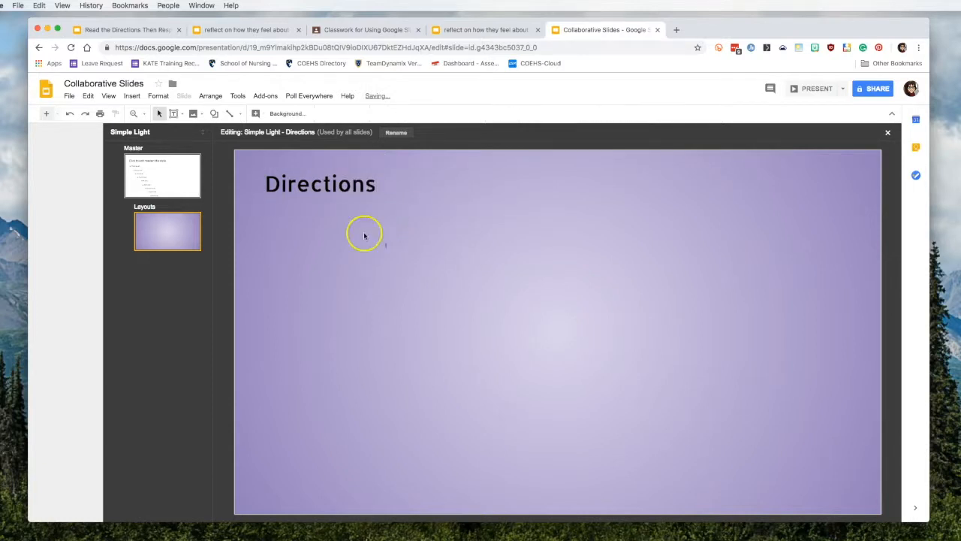
- Add a large text box beneath the Directions heading containing "Add my instructions here!"
{"action": "left_click", "coordinate": [180, 115]}
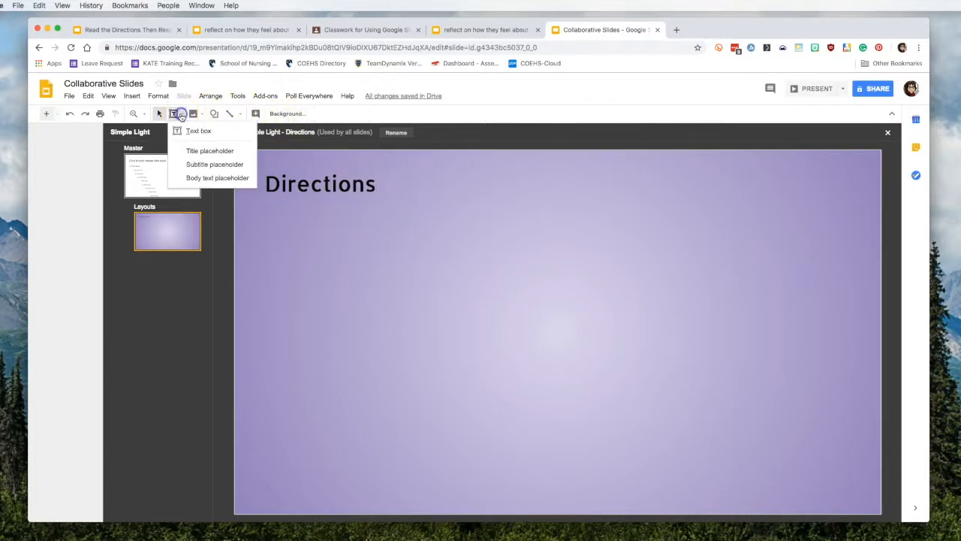
{"action": "left_click", "coordinate": [189, 130]}
{"action": "left_click_drag", "start_coordinate": [267, 211], "coordinate": [682, 482]}
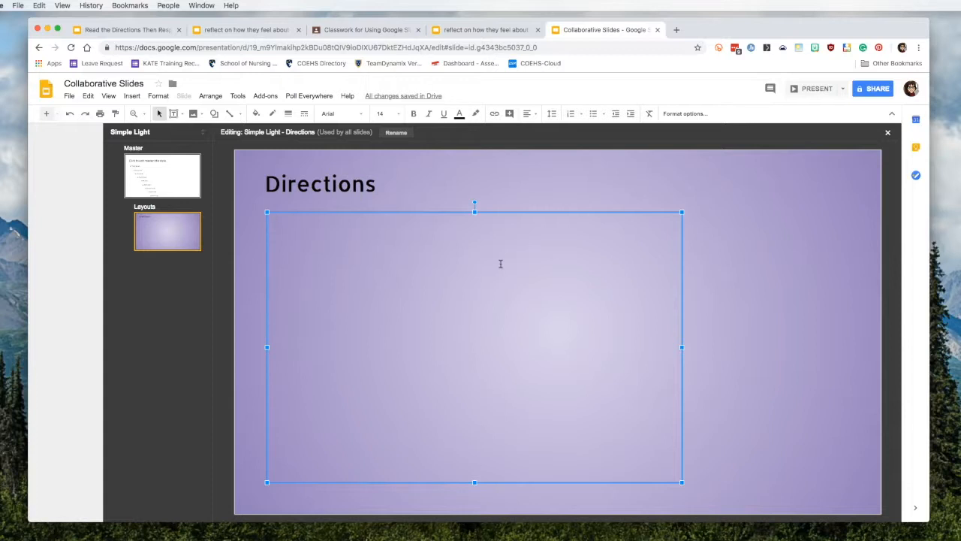
{"action": "type", "text": "Add my instructions here!"}
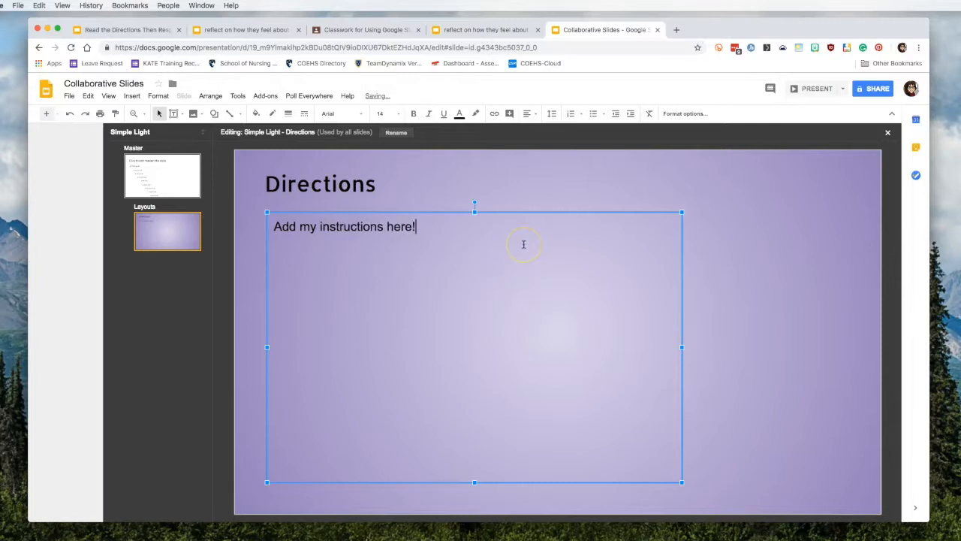
{"action": "left_click", "coordinate": [512, 237]}
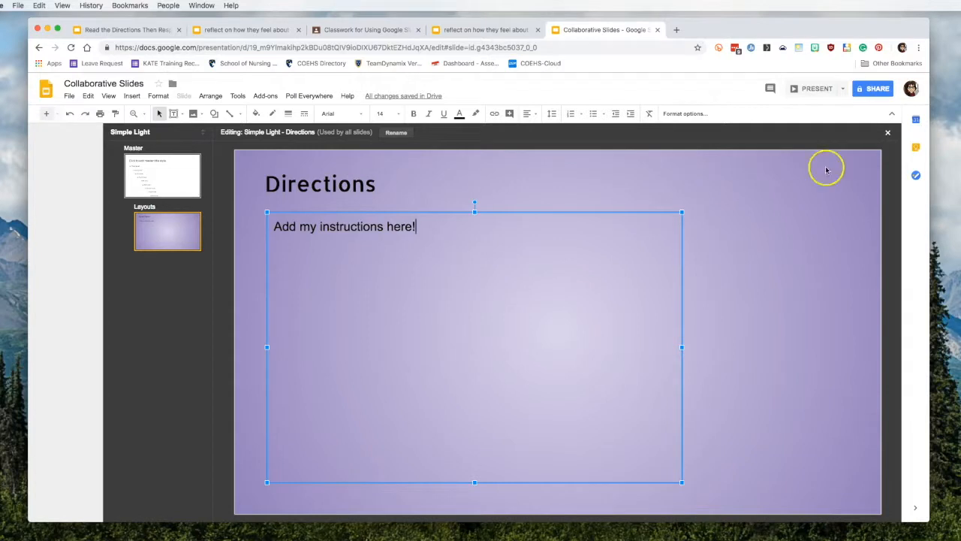
- Copy the WOW Bitmoji image, paste it into the Directions layout, and position it to the right of the instructions text
{"action": "left_click", "coordinate": [816, 49]}
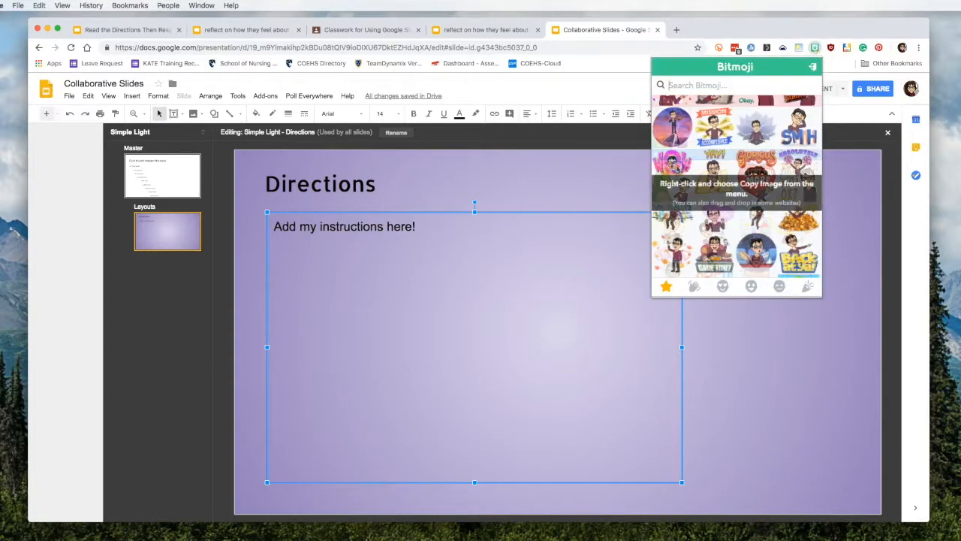
{"action": "right_click", "coordinate": [676, 166]}
{"action": "left_click", "coordinate": [708, 189]}
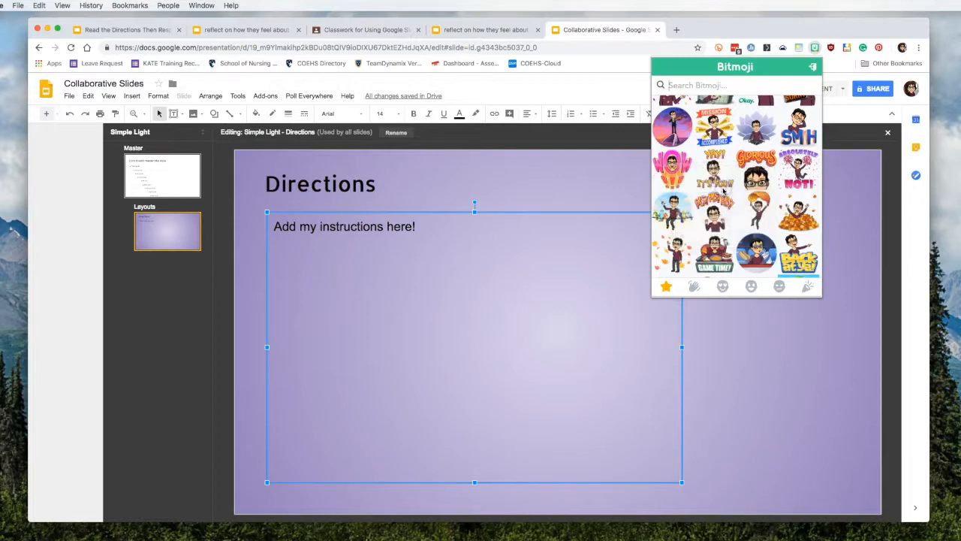
{"action": "left_click", "coordinate": [751, 318]}
{"action": "right_click", "coordinate": [736, 268]}
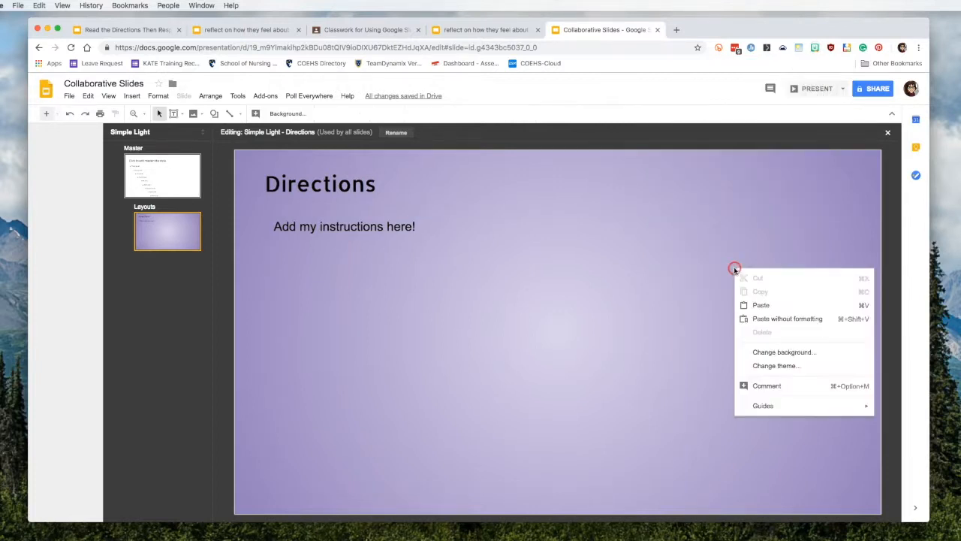
{"action": "left_click", "coordinate": [772, 305]}
{"action": "left_click_drag", "start_coordinate": [770, 230], "coordinate": [738, 308]}
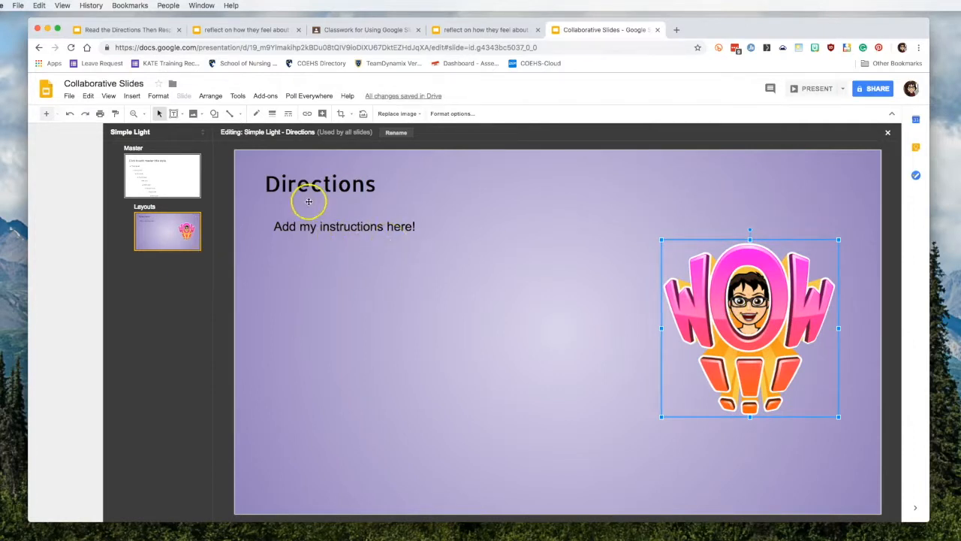
- Add a new layout below the Directions layout and delete its default title placeholder
{"action": "left_click", "coordinate": [46, 113]}
{"action": "double_click", "coordinate": [319, 197]}
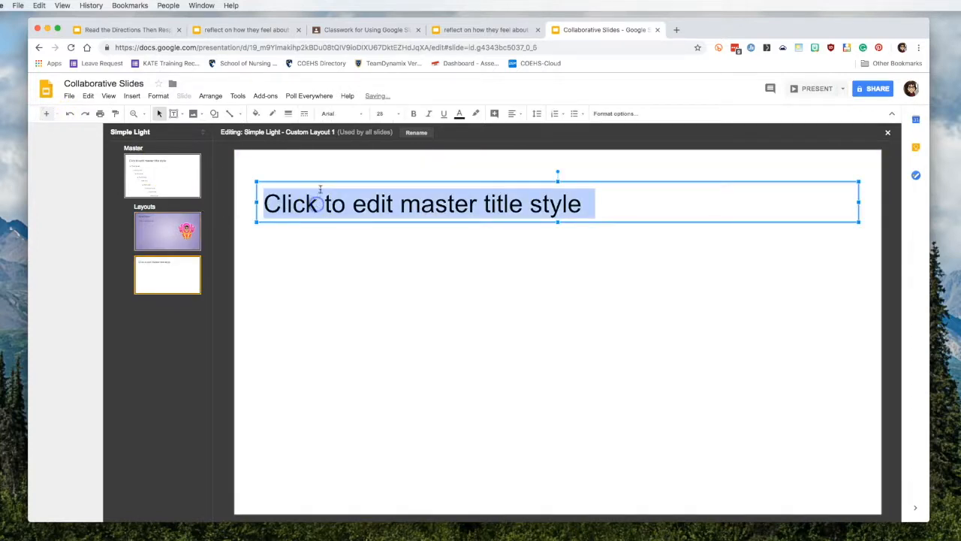
{"action": "left_click", "coordinate": [321, 181]}
{"action": "key", "text": "Delete"}
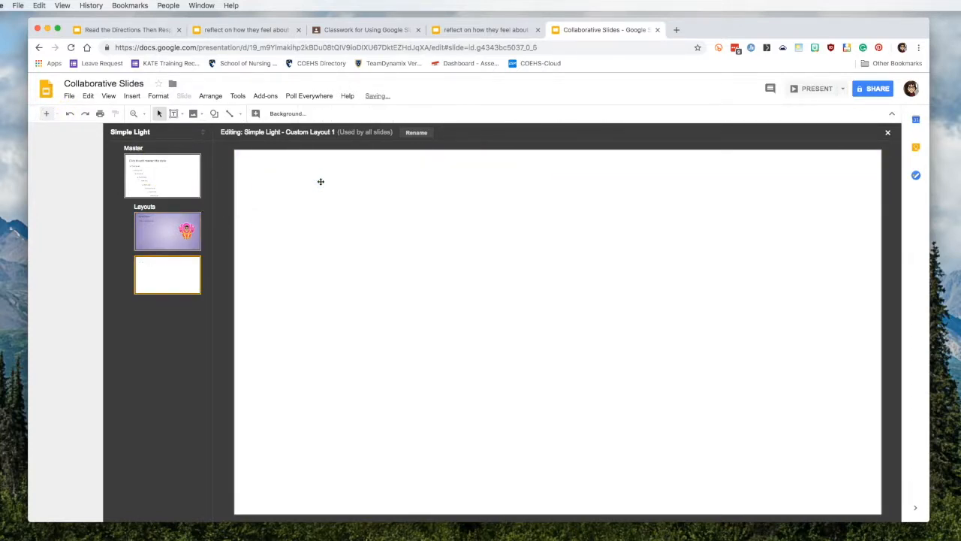
- Change the new layout's background to a light blue radial gradient
{"action": "right_click", "coordinate": [500, 263]}
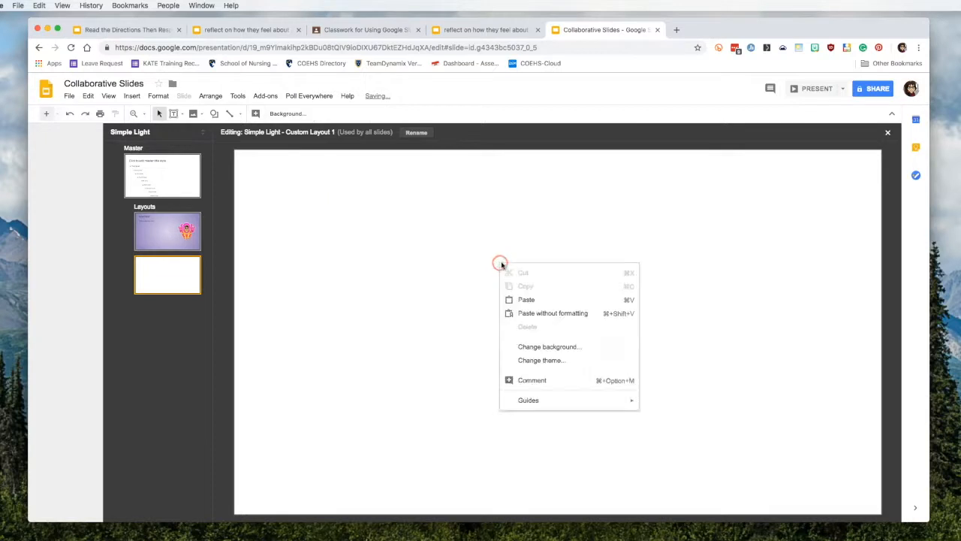
{"action": "left_click", "coordinate": [549, 348]}
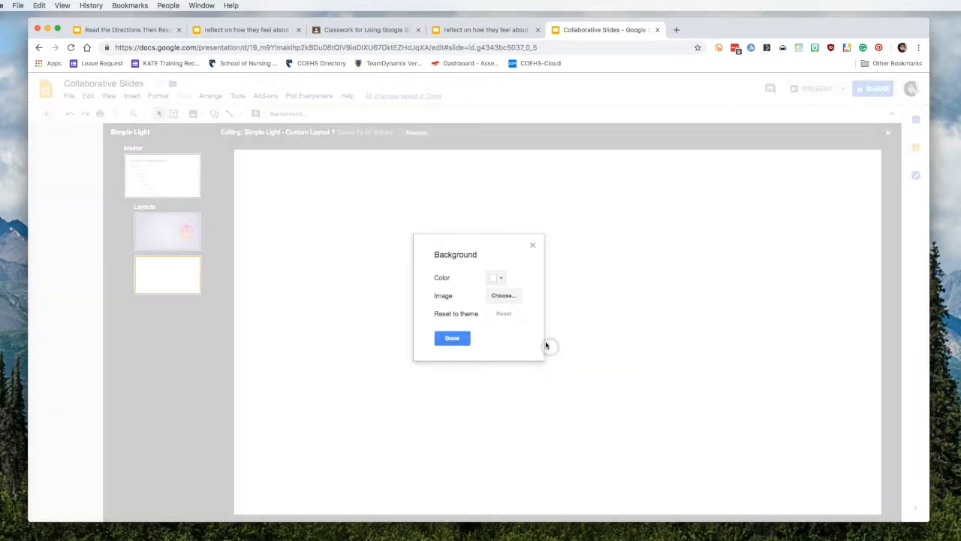
{"action": "left_click", "coordinate": [499, 277]}
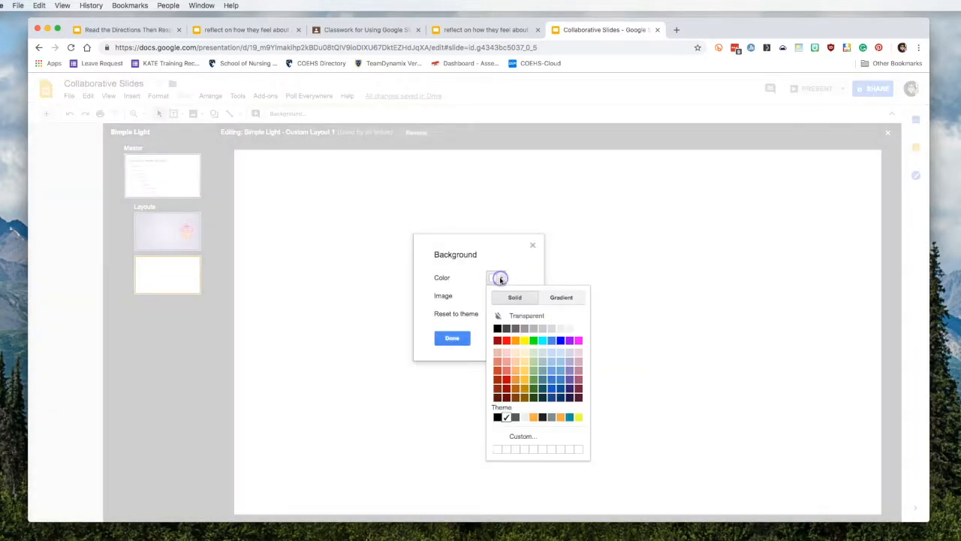
{"action": "left_click", "coordinate": [563, 297]}
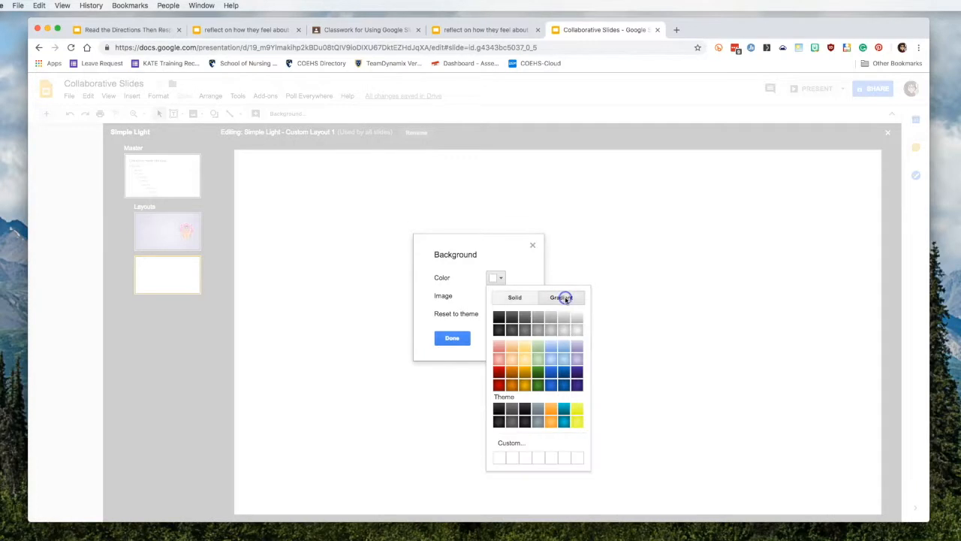
{"action": "left_click", "coordinate": [551, 359]}
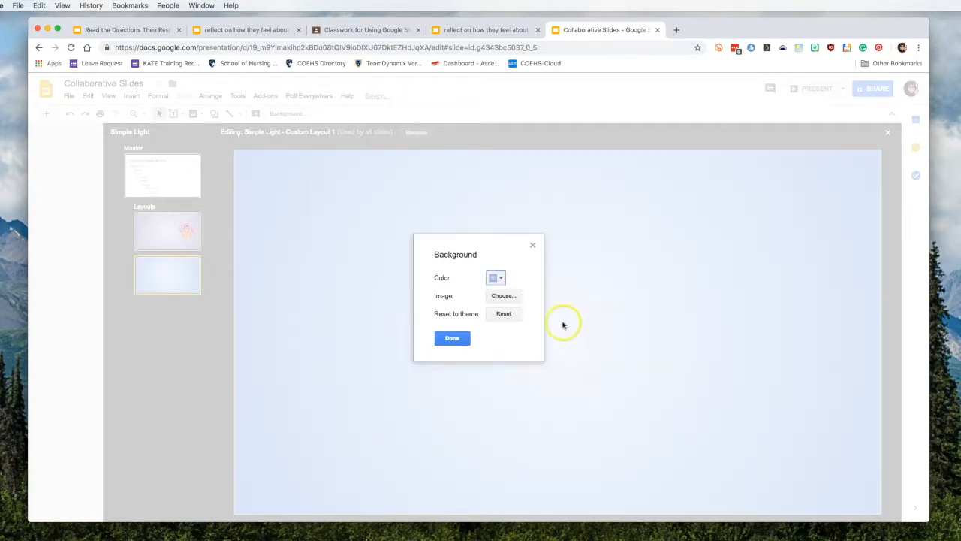
{"action": "left_click", "coordinate": [452, 338]}
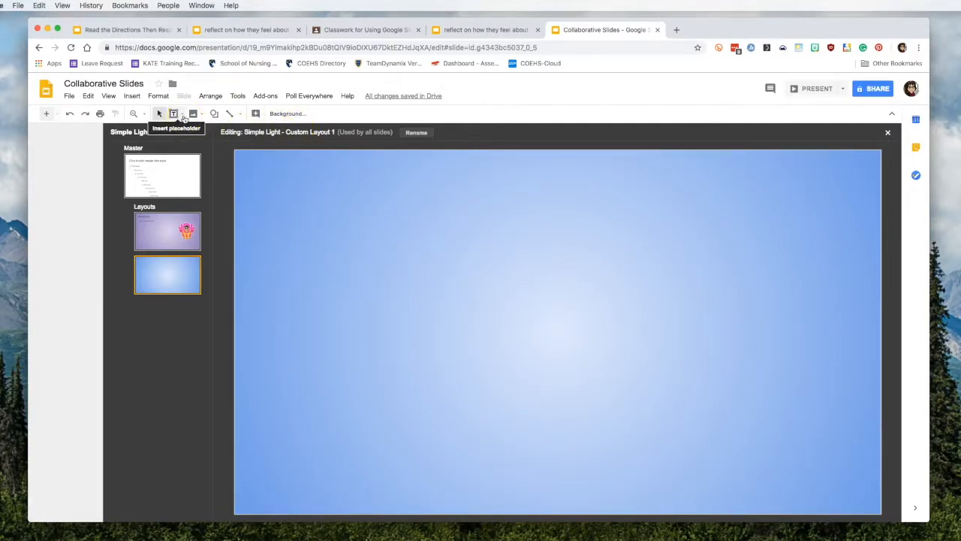
- Add a text box in the blue layout's upper-left corner reading "Name:" in the Delius font at size 30
{"action": "left_click", "coordinate": [184, 116]}
{"action": "left_click", "coordinate": [197, 130]}
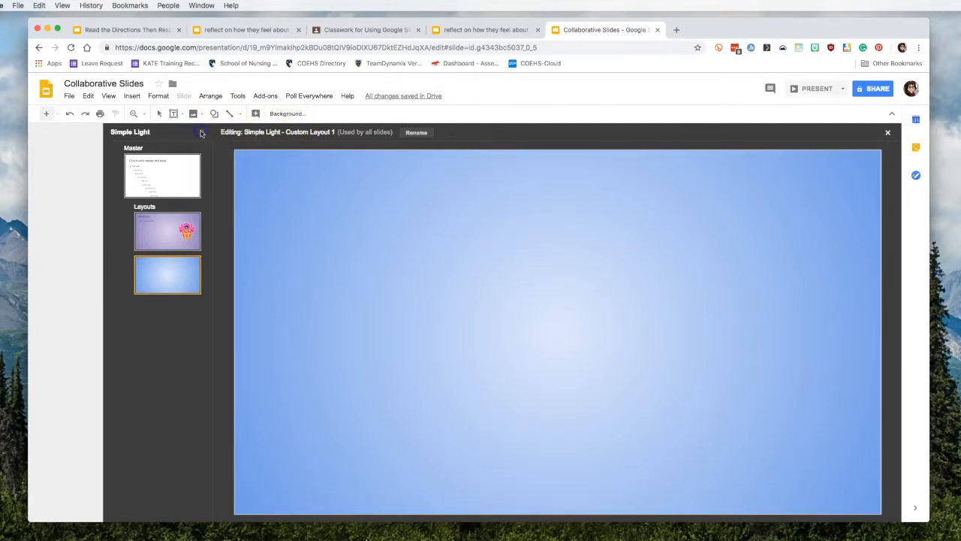
{"action": "left_click_drag", "start_coordinate": [257, 168], "coordinate": [416, 213]}
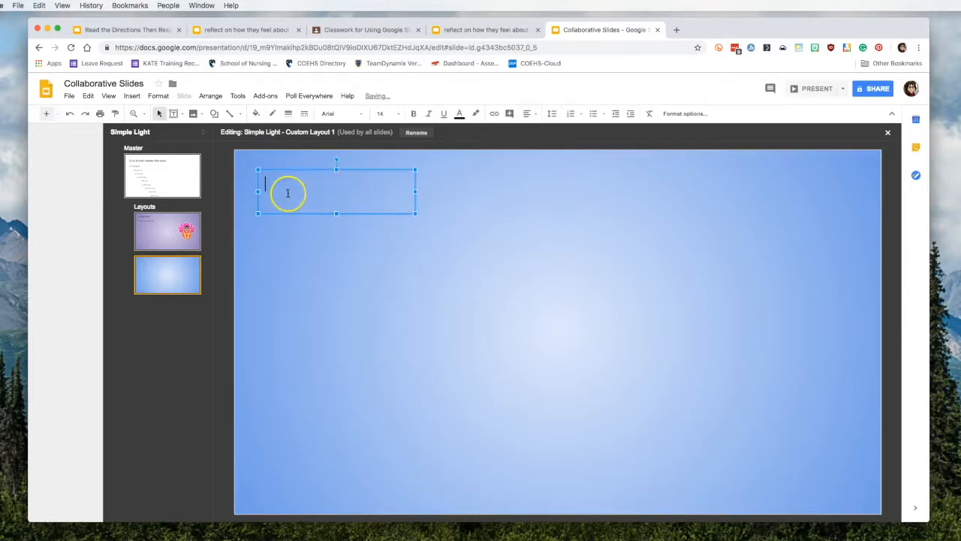
{"action": "left_click", "coordinate": [363, 115]}
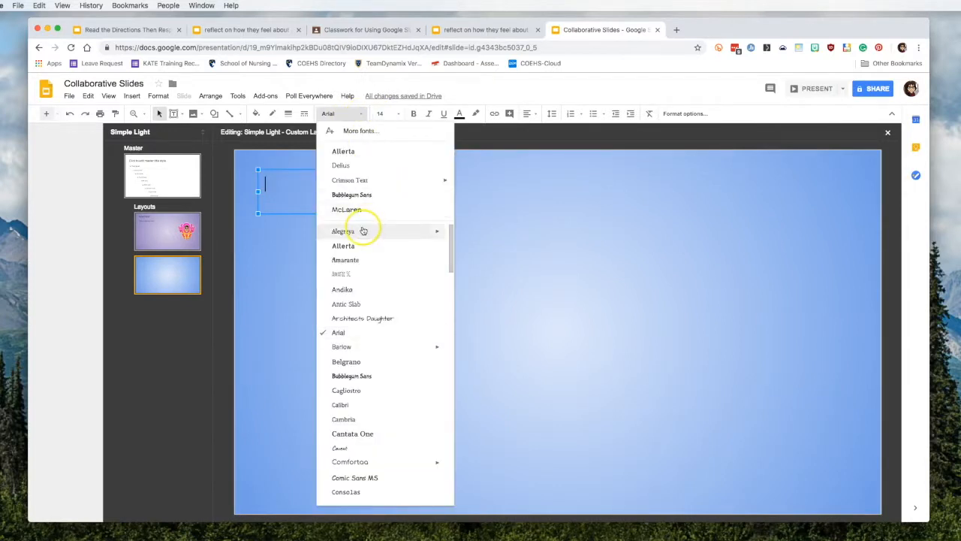
{"action": "left_click", "coordinate": [349, 167]}
{"action": "left_click", "coordinate": [398, 113]}
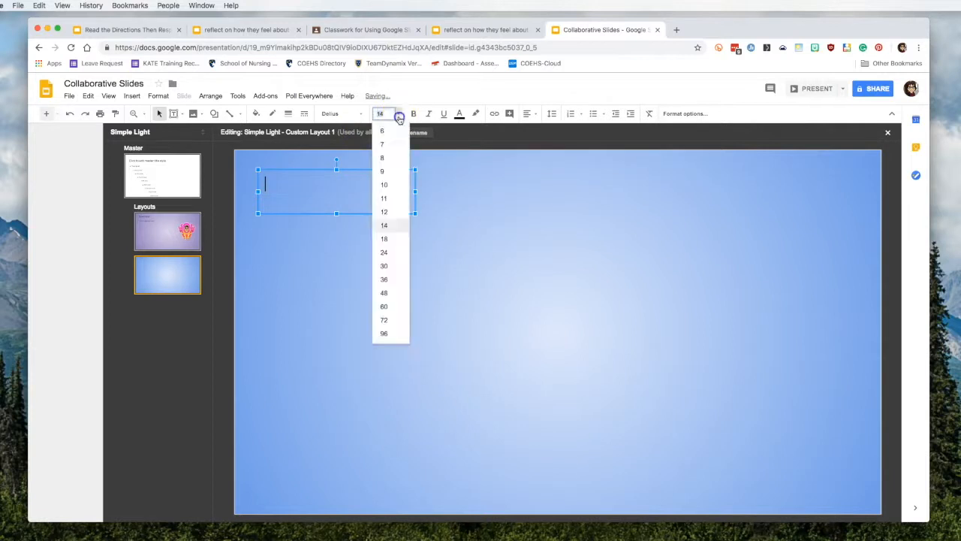
{"action": "left_click", "coordinate": [387, 266]}
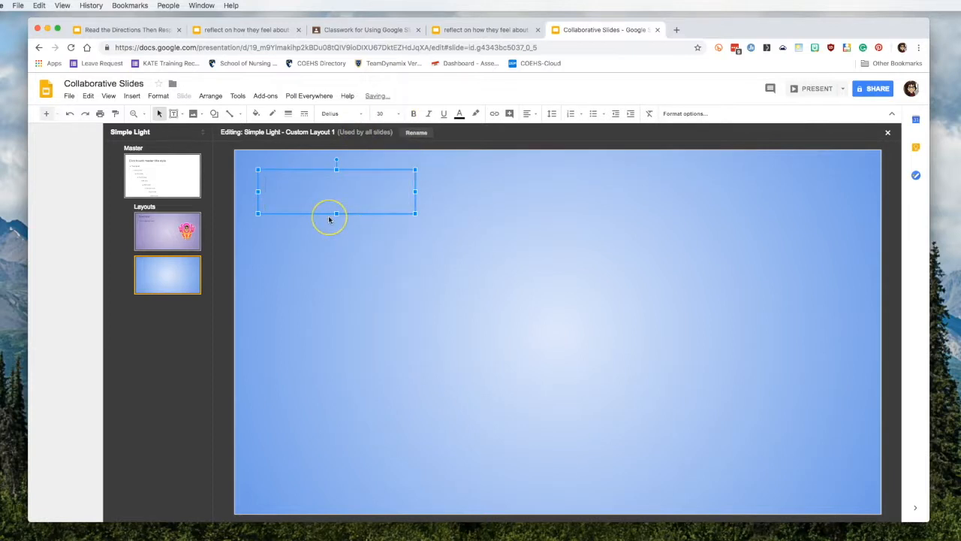
{"action": "type", "text": "Name:"}
{"action": "left_click", "coordinate": [448, 187]}
{"action": "left_click", "coordinate": [324, 193]}
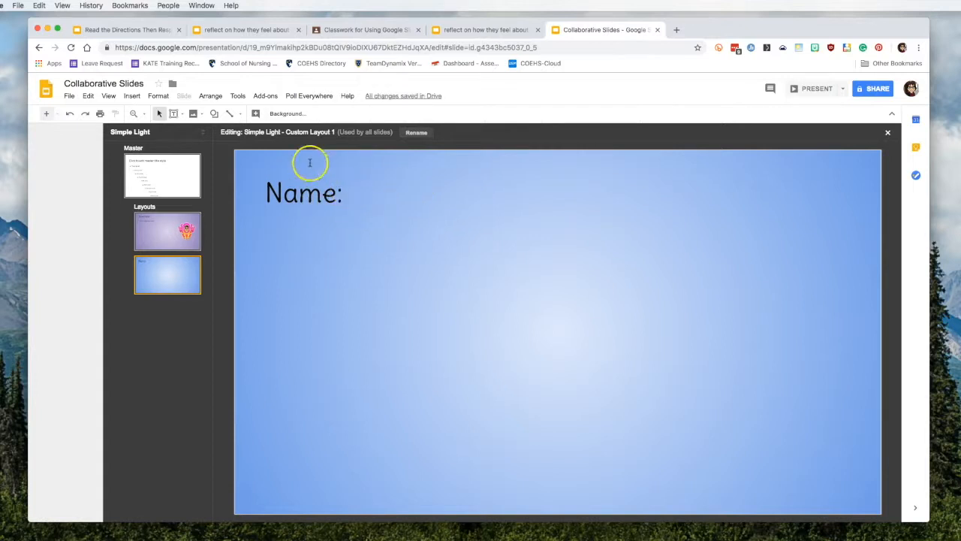
- Insert a wide title placeholder directly to the right of the "Name:" label on the blue layout
{"action": "left_click", "coordinate": [181, 115]}
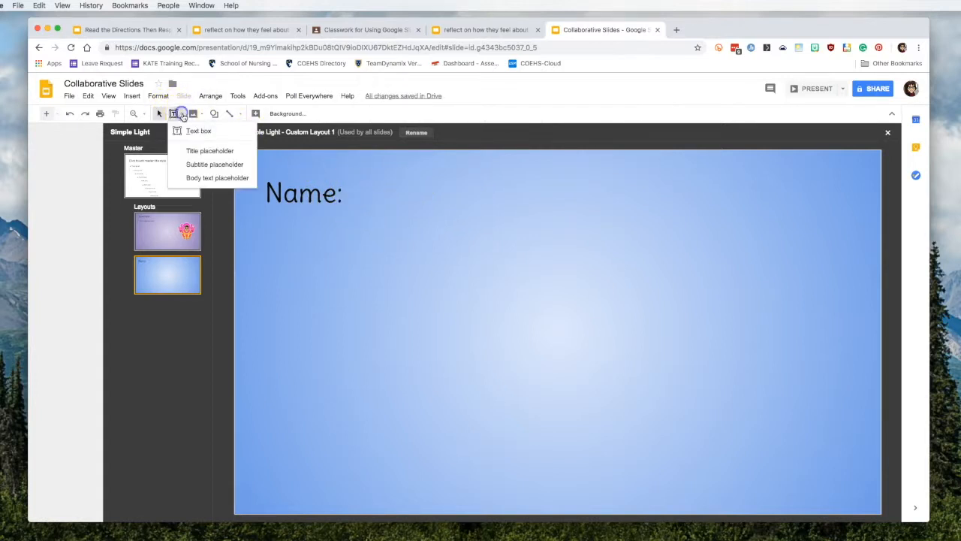
{"action": "left_click", "coordinate": [208, 151]}
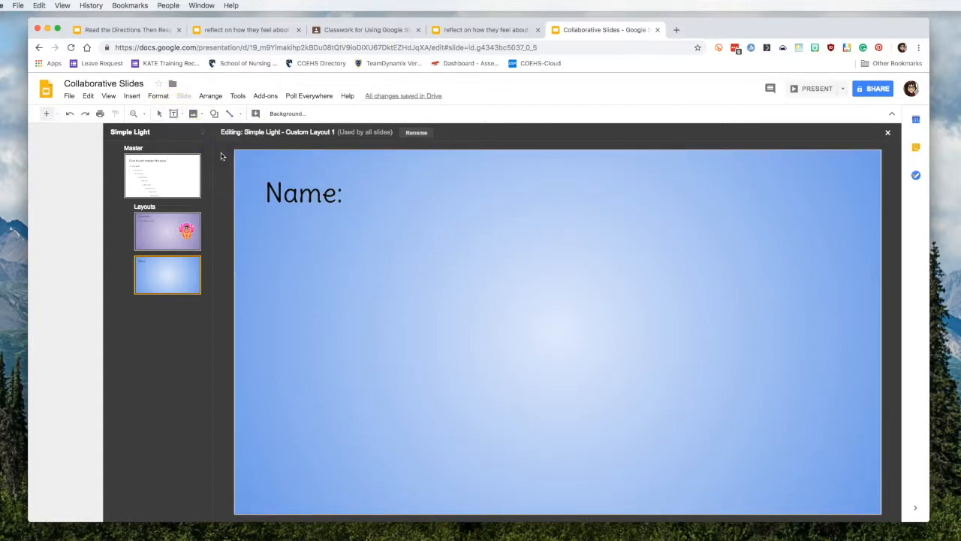
{"action": "left_click_drag", "start_coordinate": [355, 175], "coordinate": [681, 219]}
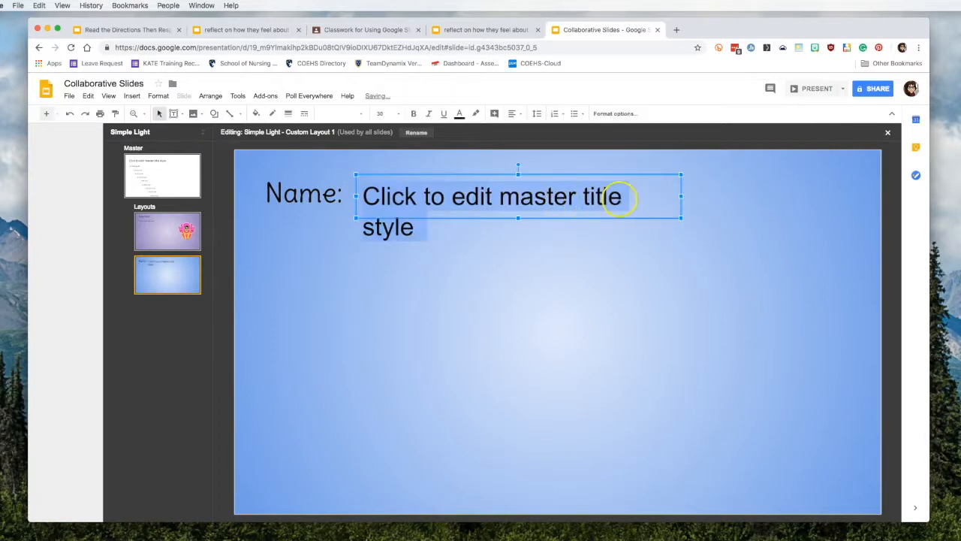